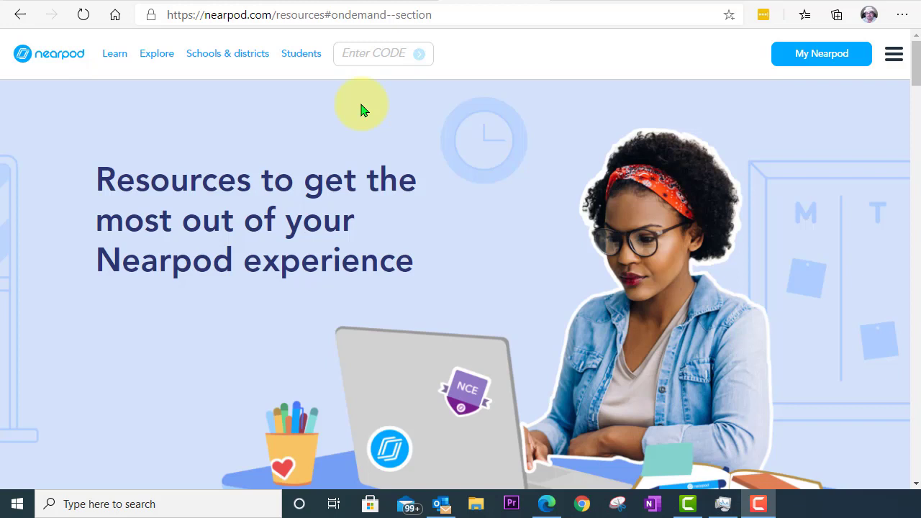
Go to office.com in the browser
left_click(450, 18)
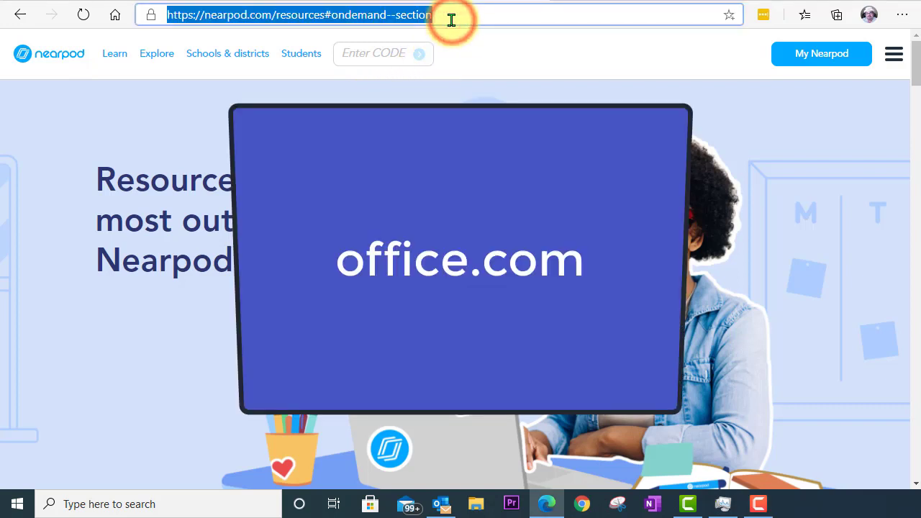
type("offic")
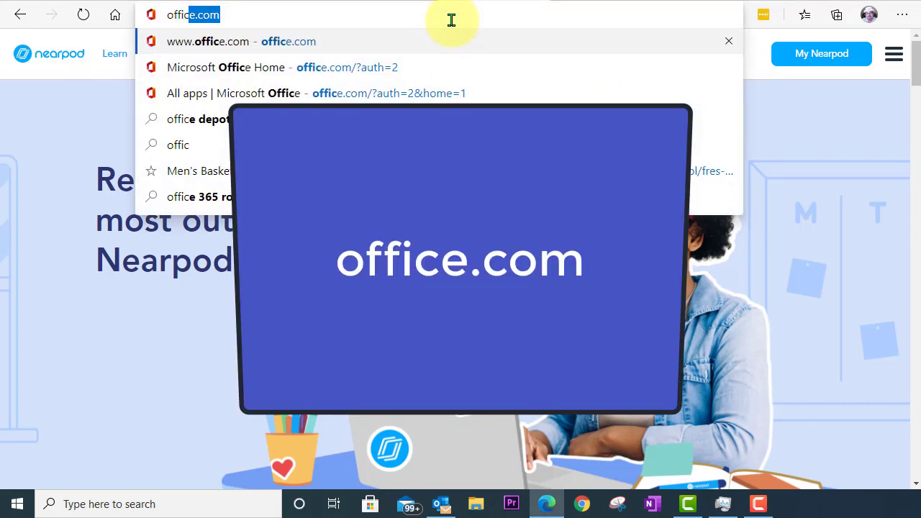
key("Return")
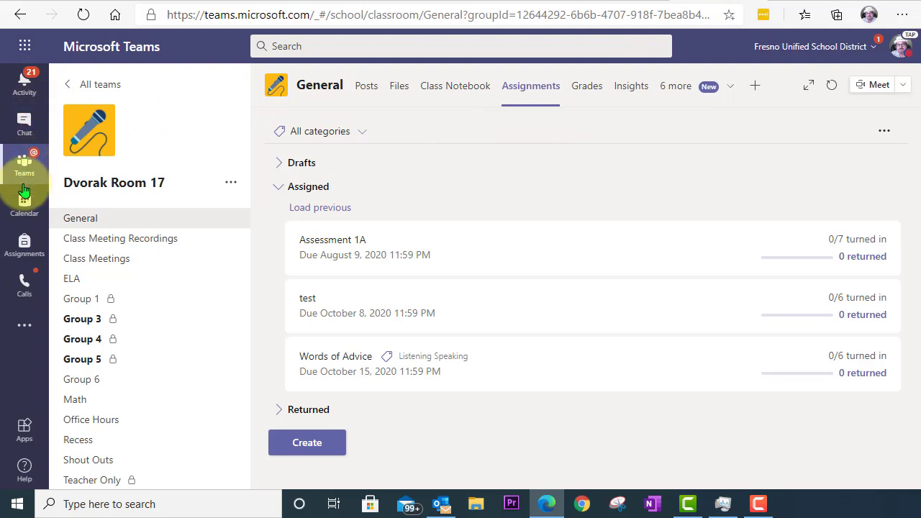
Find the Nearpod app in Microsoft Teams and start adding it to a team
left_click(26, 330)
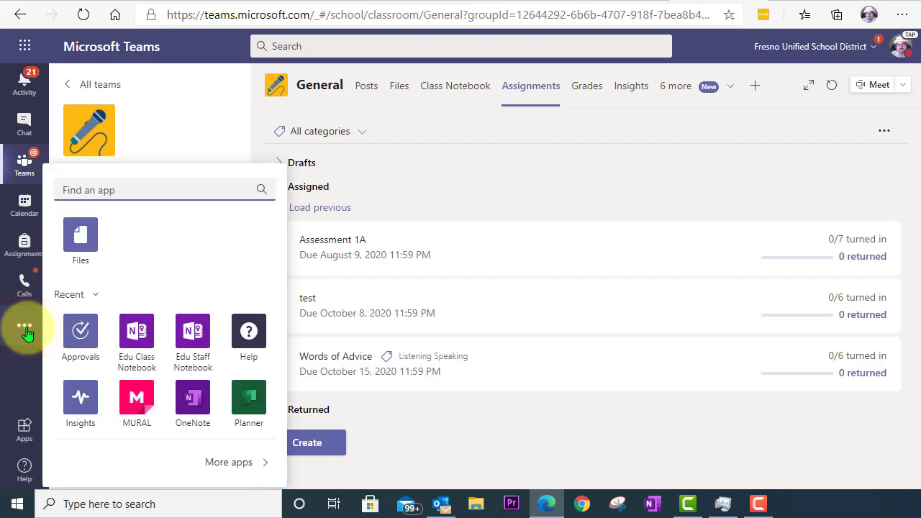
left_click(151, 188)
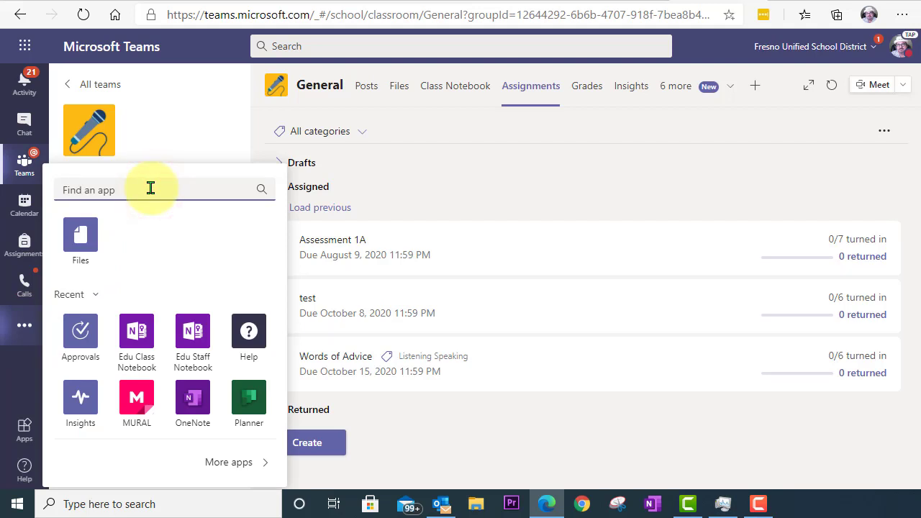
type("nearpod")
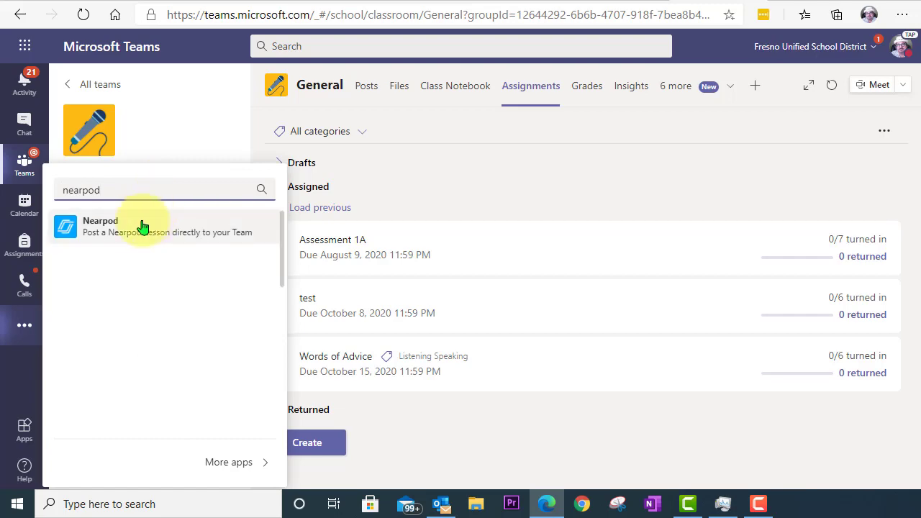
left_click(119, 229)
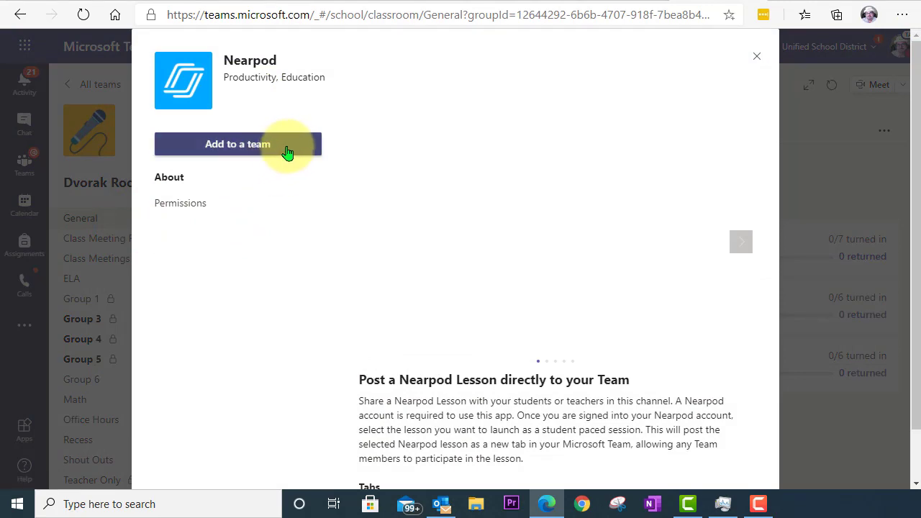
left_click(290, 149)
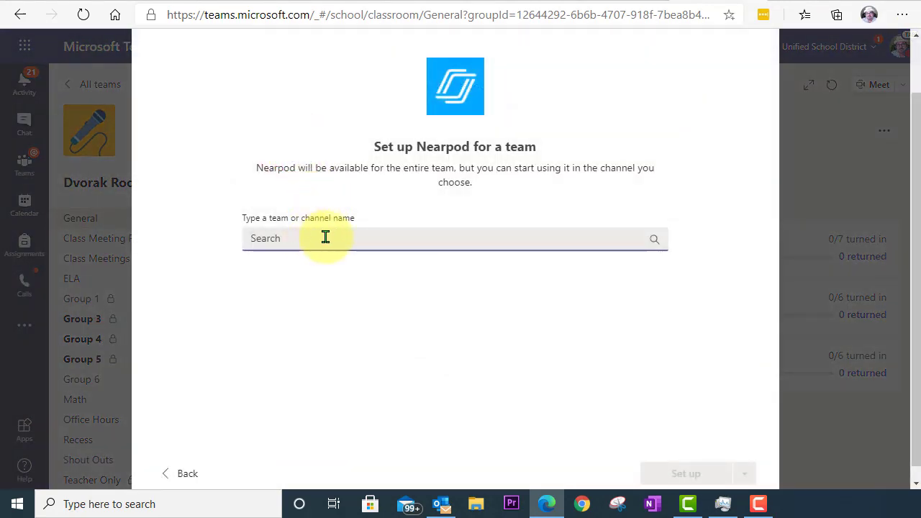
Search for "science", choose the General channel of the first Science team, and set up a Nearpod tab there
left_click(325, 237)
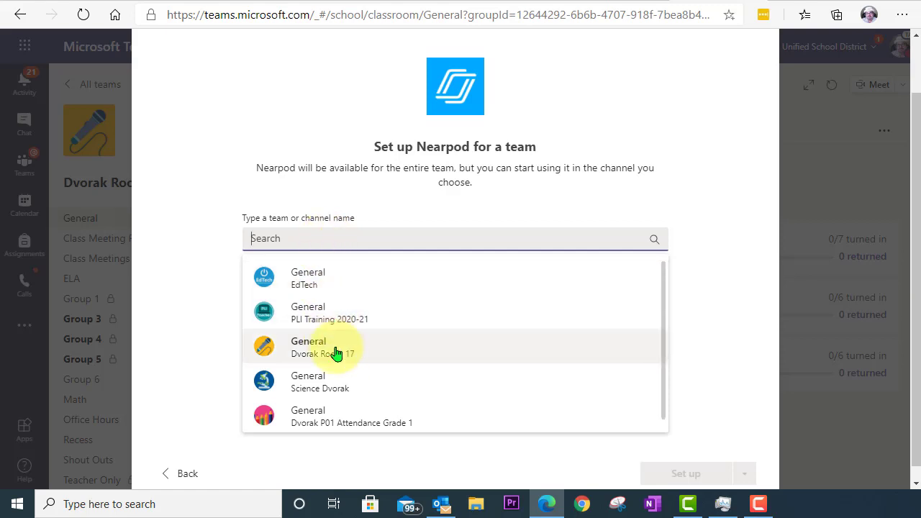
scroll(342, 403, "down", 1)
scroll(343, 262, "up", 1)
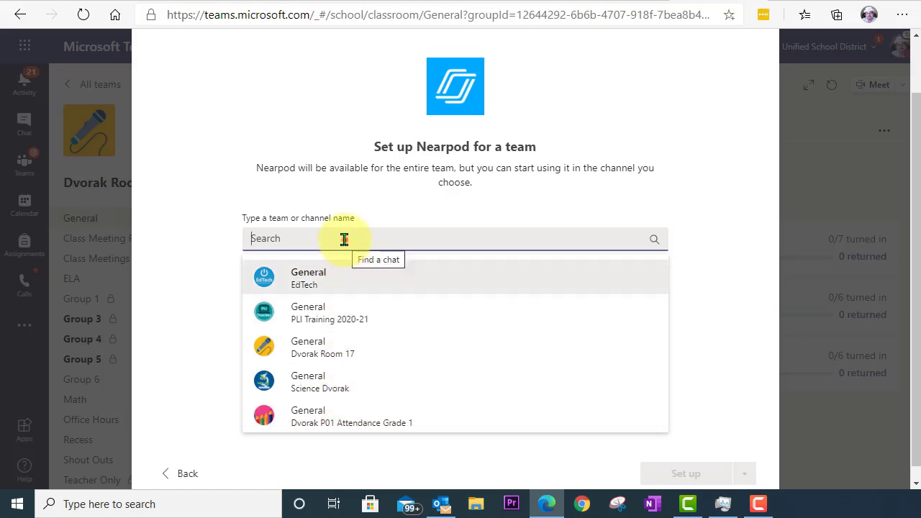
left_click(344, 240)
type("science")
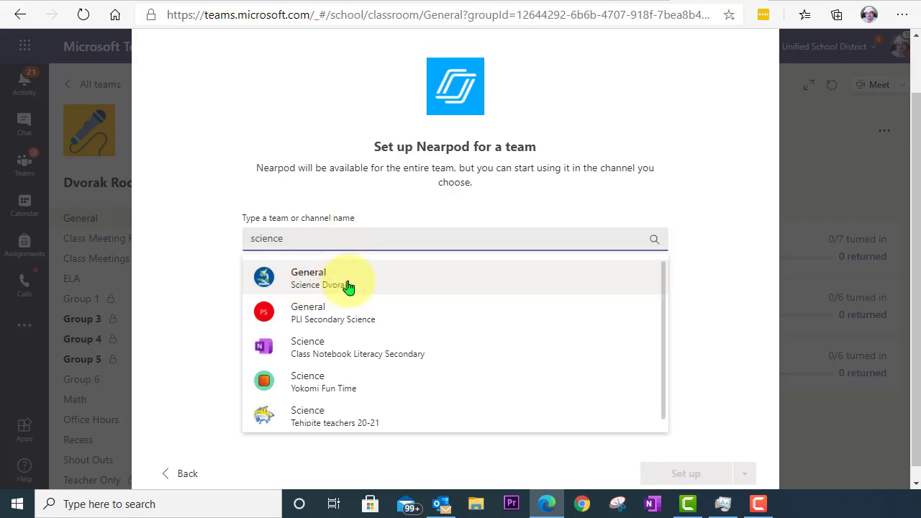
left_click(300, 282)
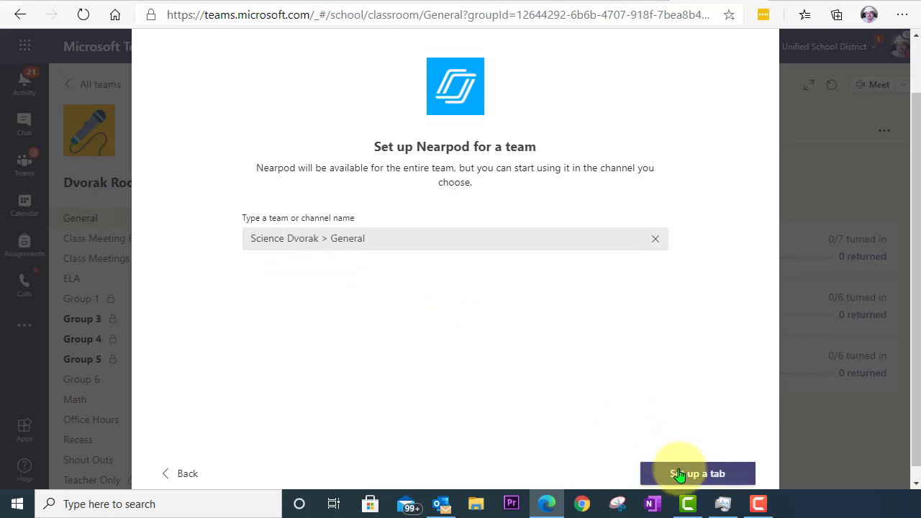
left_click(732, 475)
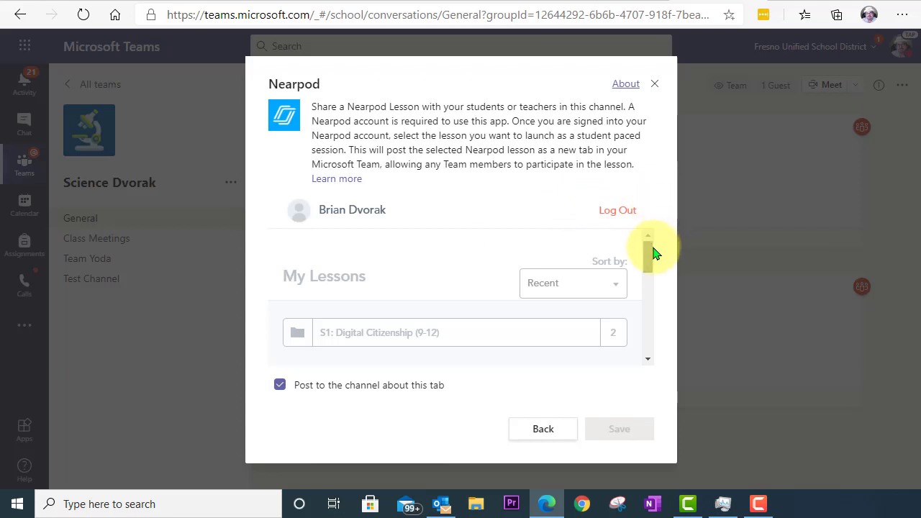
Look through the available Nearpod lessons and close the tab setup without saving
mouse_move(649, 255)
left_mouse_down()
mouse_move(650, 287)
mouse_move(650, 252)
left_mouse_up()
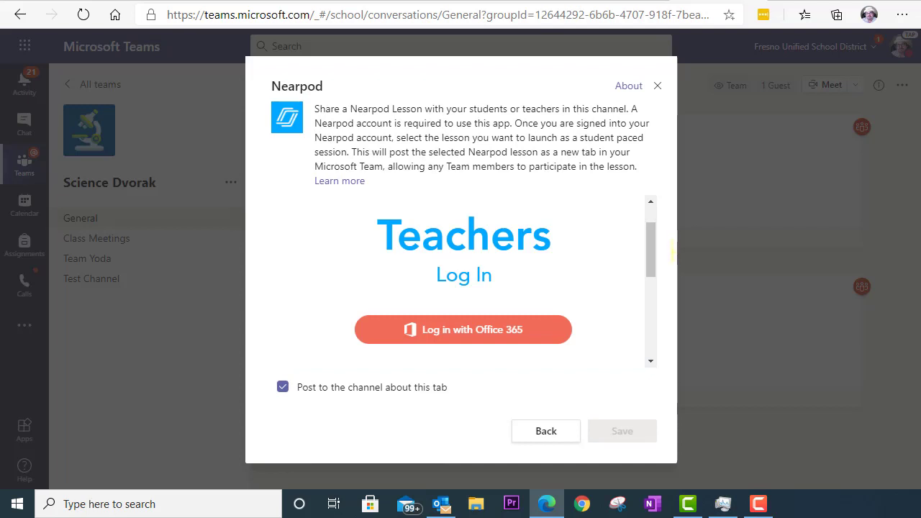
left_click_drag(651, 253, 650, 316)
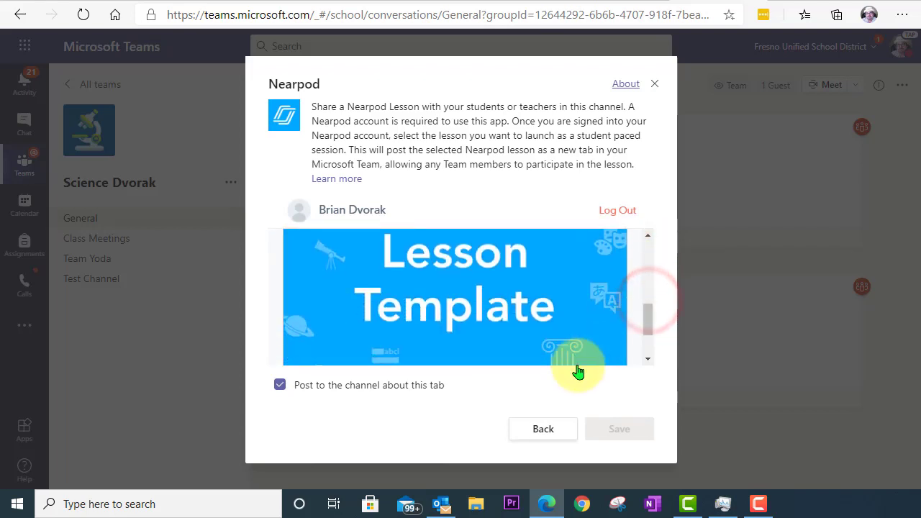
left_click(657, 87)
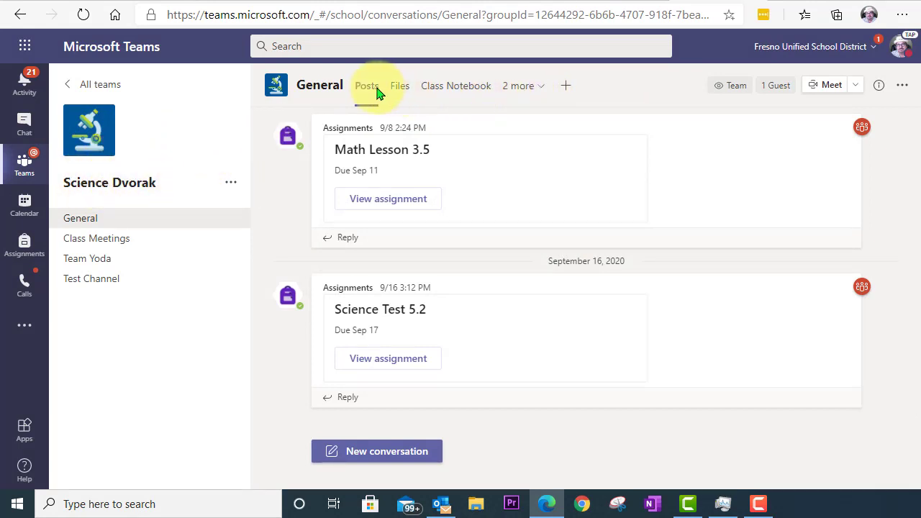
Start adding a new tab to the Science team's General channel and choose Nearpod as its app
left_click(539, 87)
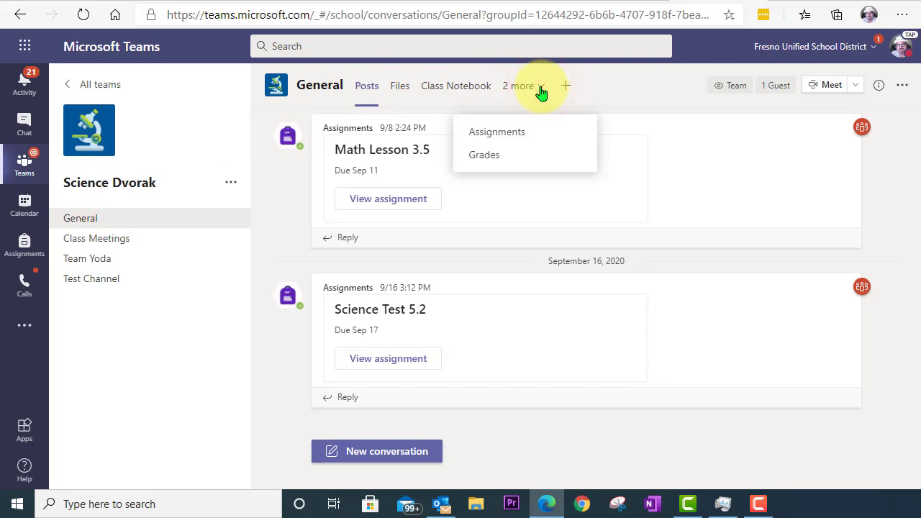
left_click(602, 72)
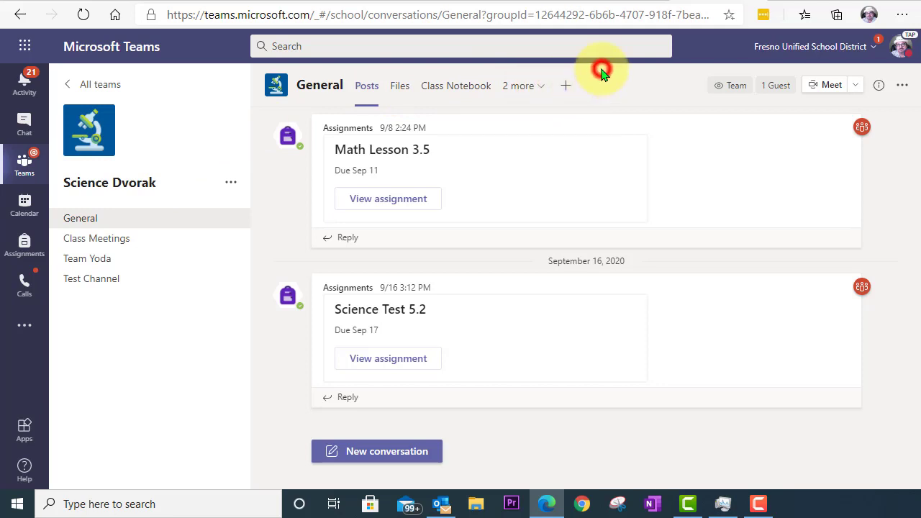
left_click(567, 87)
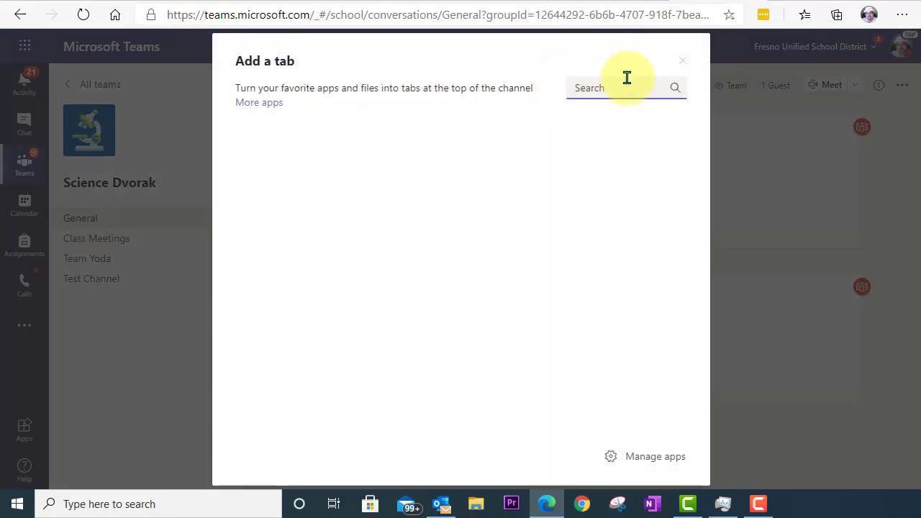
type("nearpod")
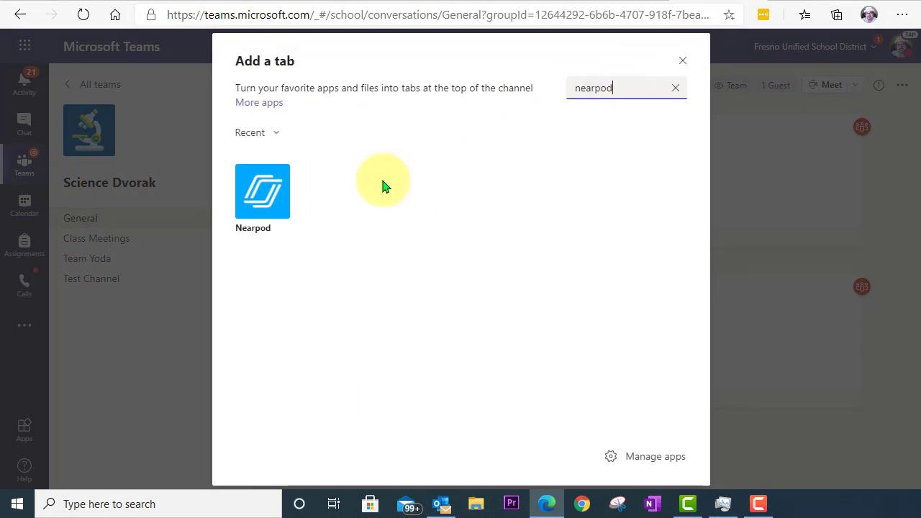
left_click(262, 194)
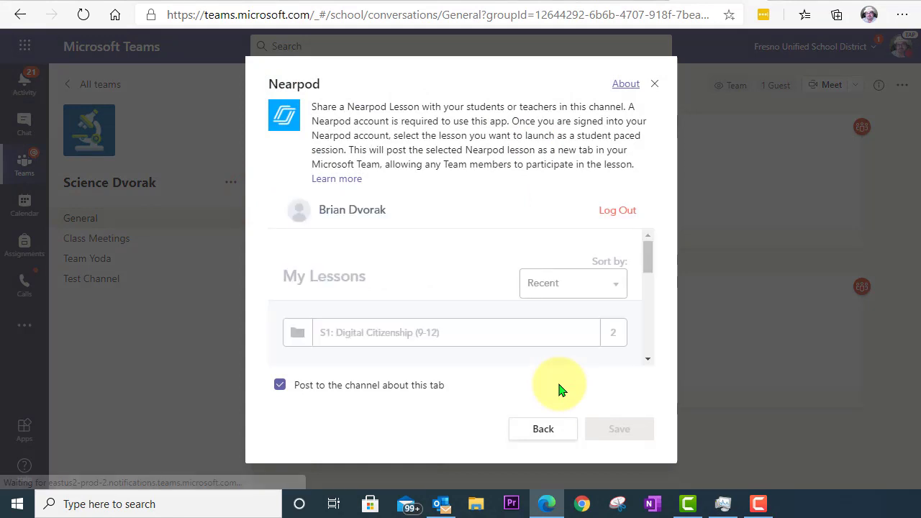
Open the S1: Digital Citizenship (9-12) lesson folder and choose Going Places Safely: LITE in Student-Paced mode
mouse_move(651, 260)
left_mouse_down()
mouse_move(646, 324)
mouse_move(646, 253)
left_mouse_up()
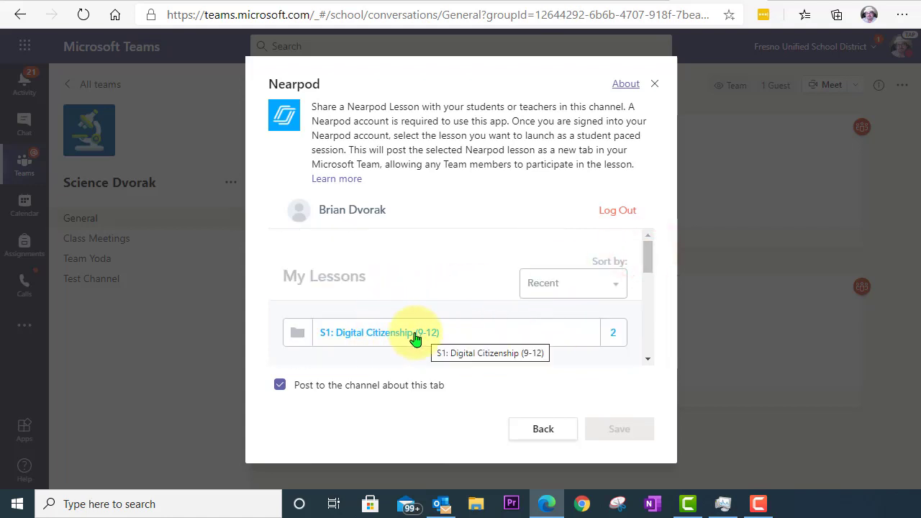
left_click(402, 336)
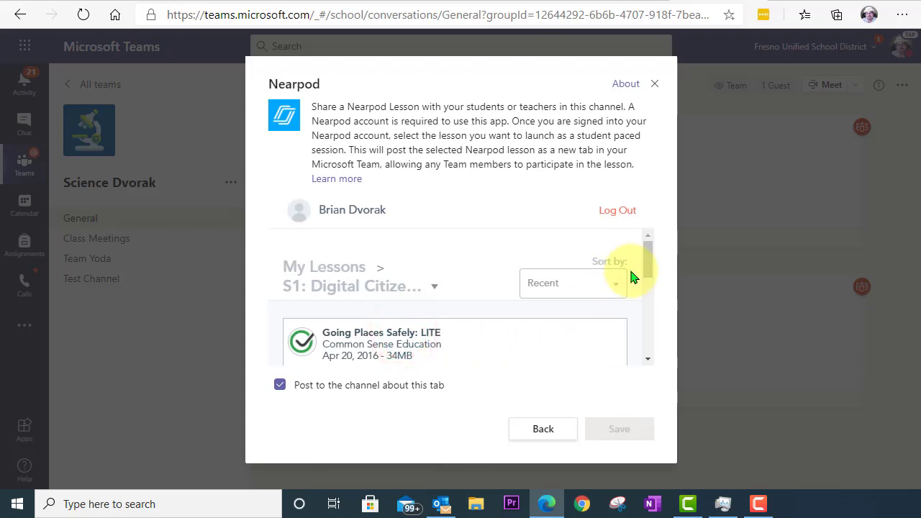
left_click_drag(647, 265, 649, 296)
mouse_move(451, 315)
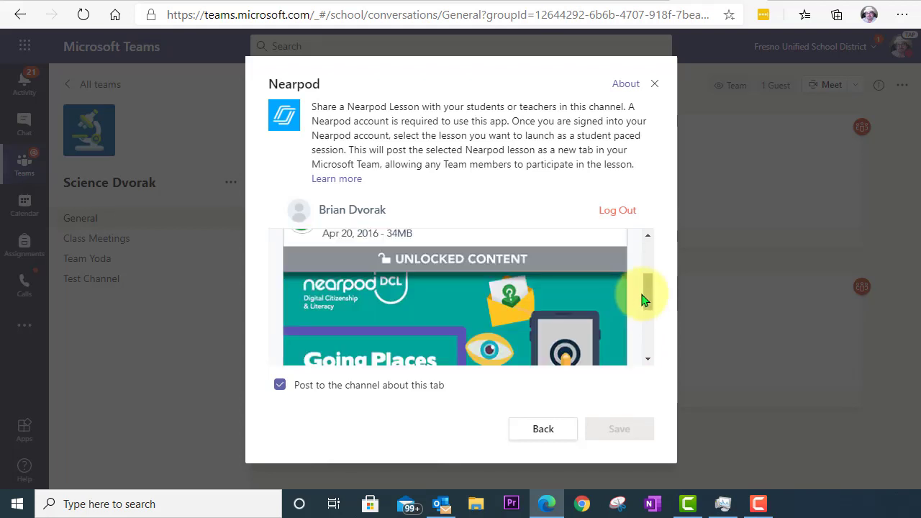
scroll(643, 293, "down", 1)
mouse_move(590, 308)
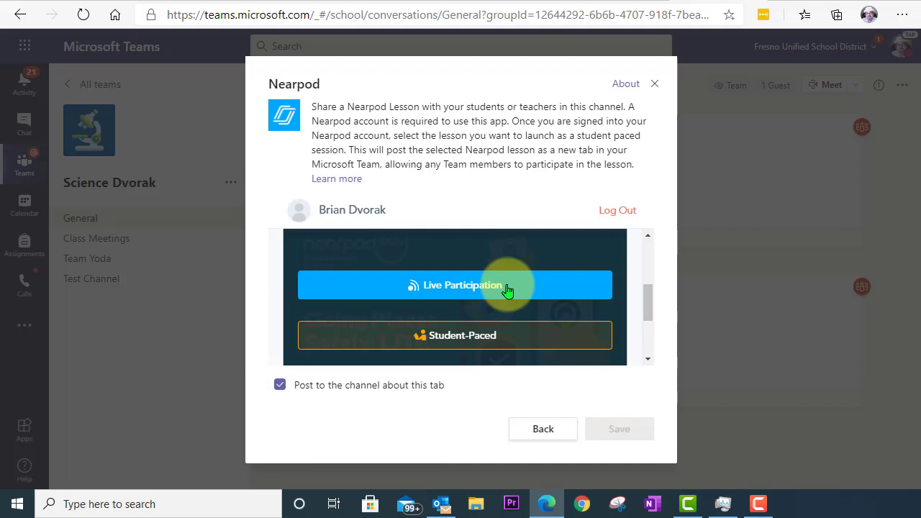
left_click(508, 342)
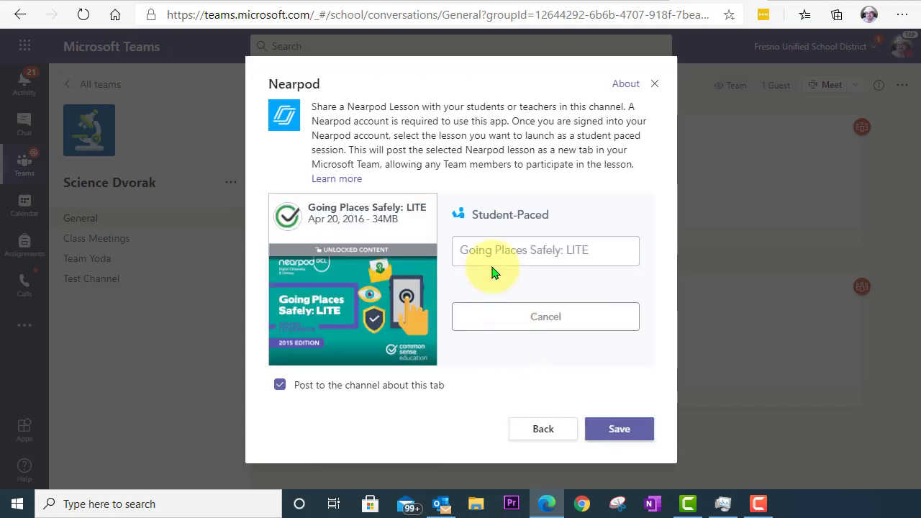
Save the Nearpod tab with the title Going Places Safely: LITE and the channel post enabled
left_click_drag(597, 251, 456, 252)
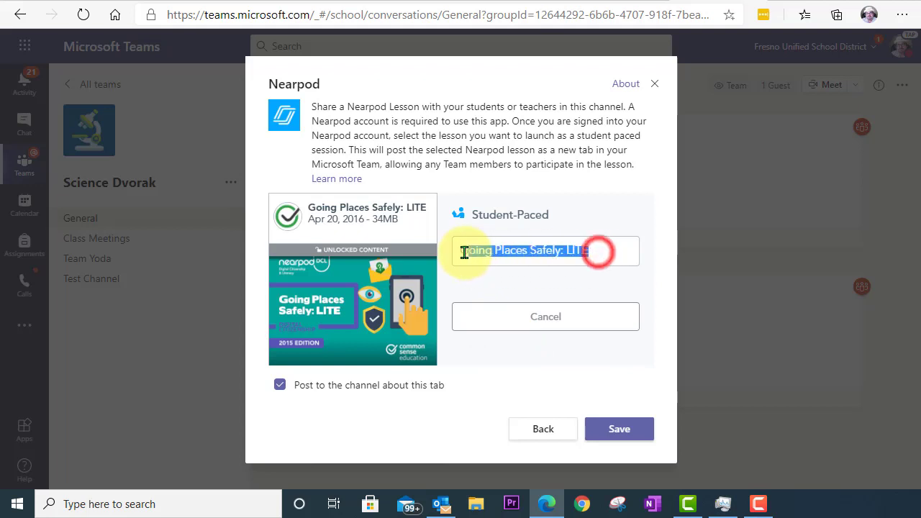
left_click(589, 256)
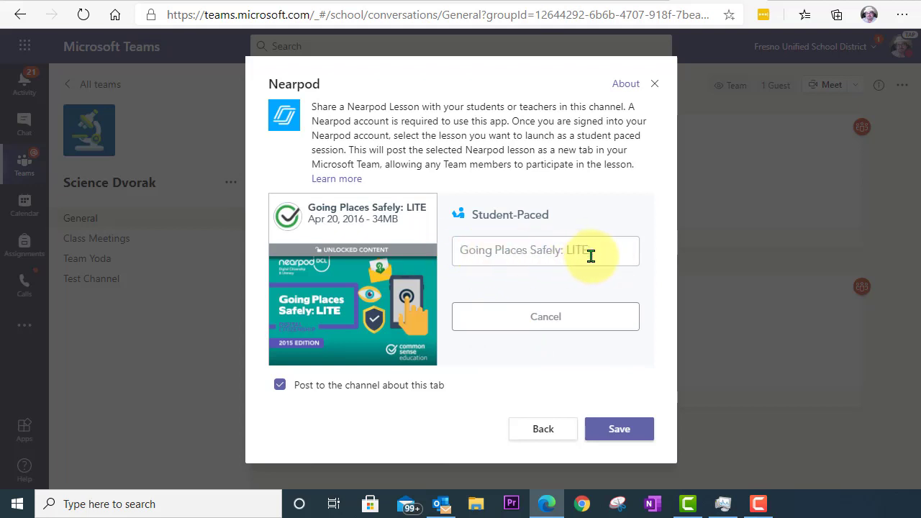
left_click_drag(591, 255, 461, 249)
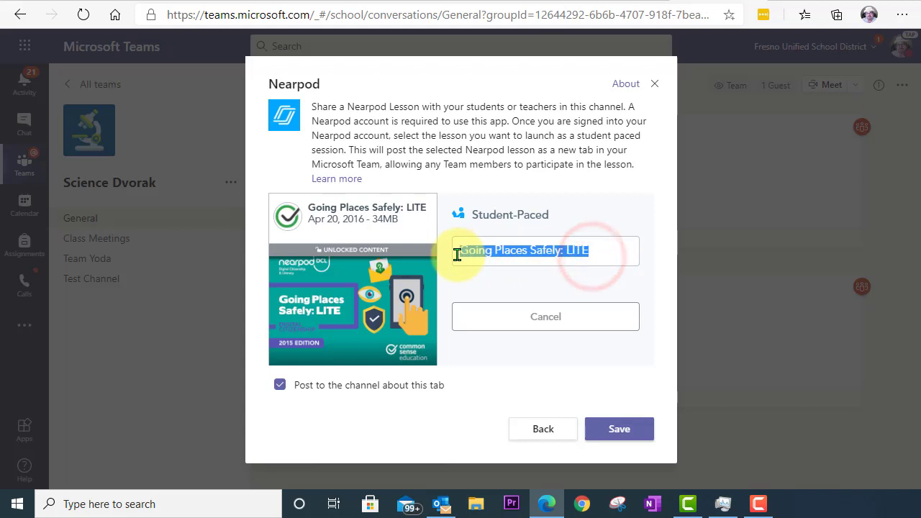
left_click(510, 280)
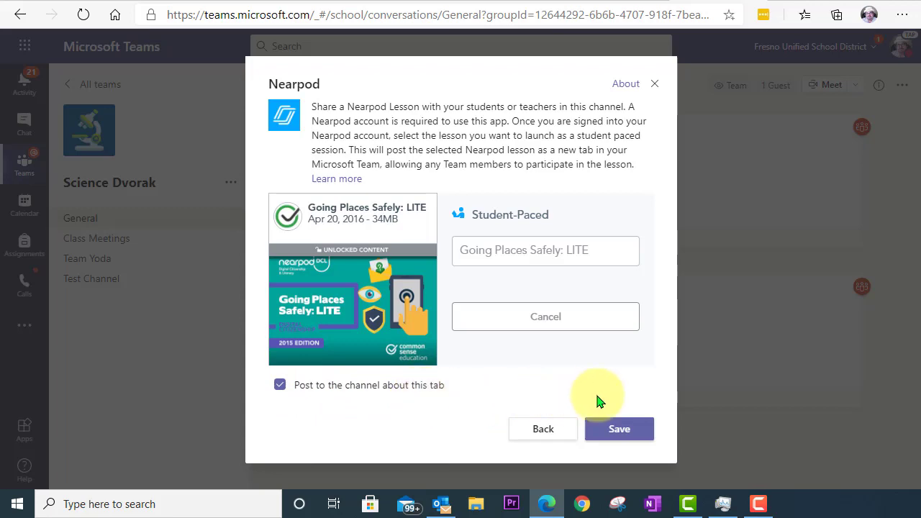
left_click(636, 432)
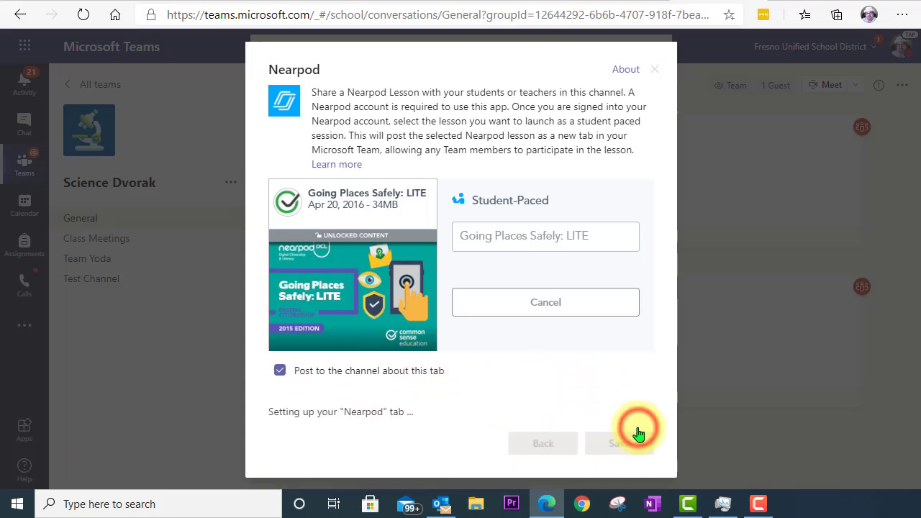